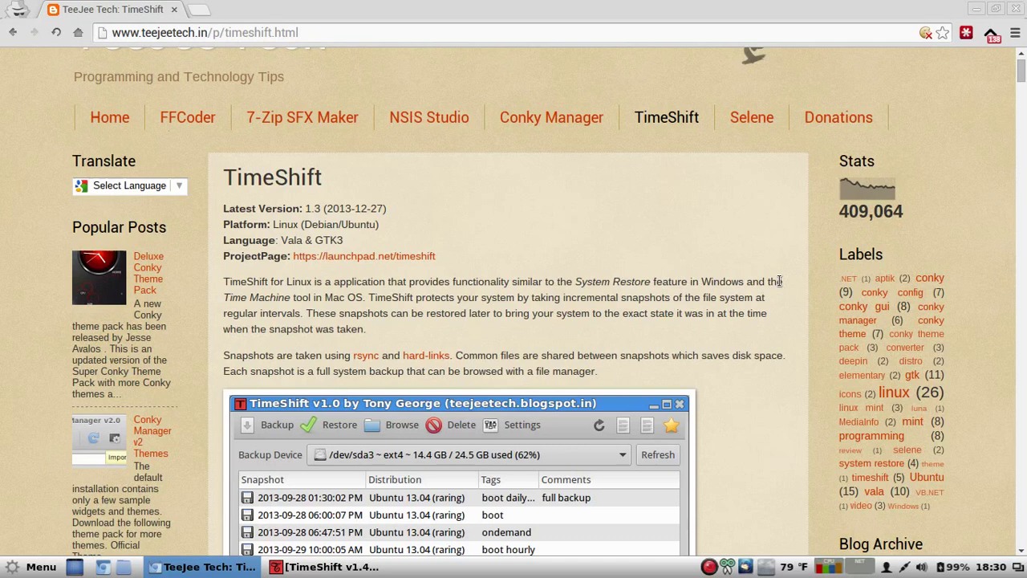
# Examine the introduction and the main window screenshot on the TimeShift web page.
pyautogui.scroll(-5, 621, 239)
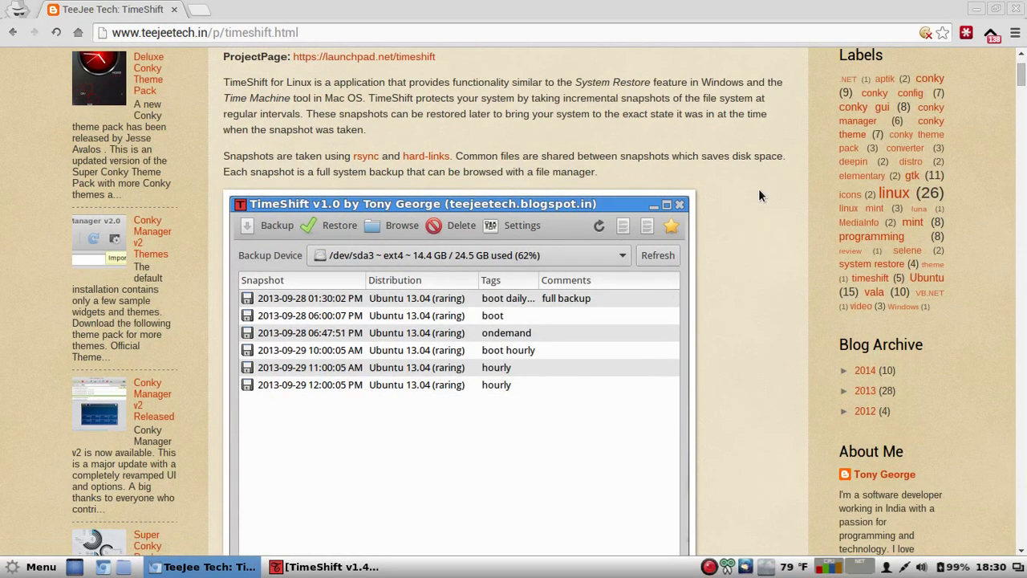
pyautogui.scroll(3, 758, 190)
pyautogui.scroll(-4, 758, 194)
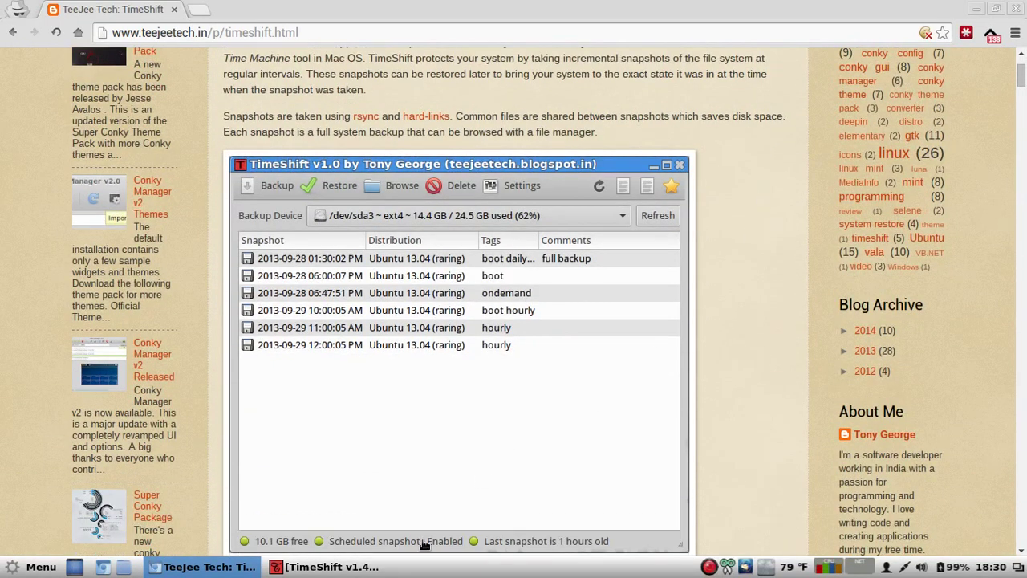
pyautogui.click(27, 568)
pyautogui.click(26, 568)
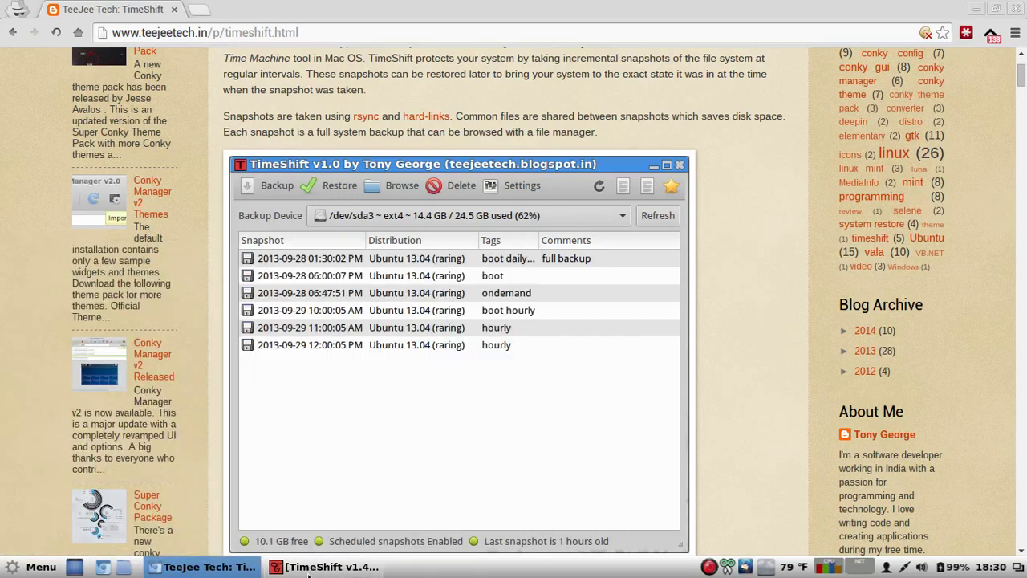
pyautogui.click(74, 568)
pyautogui.click(74, 570)
pyautogui.click(14, 568)
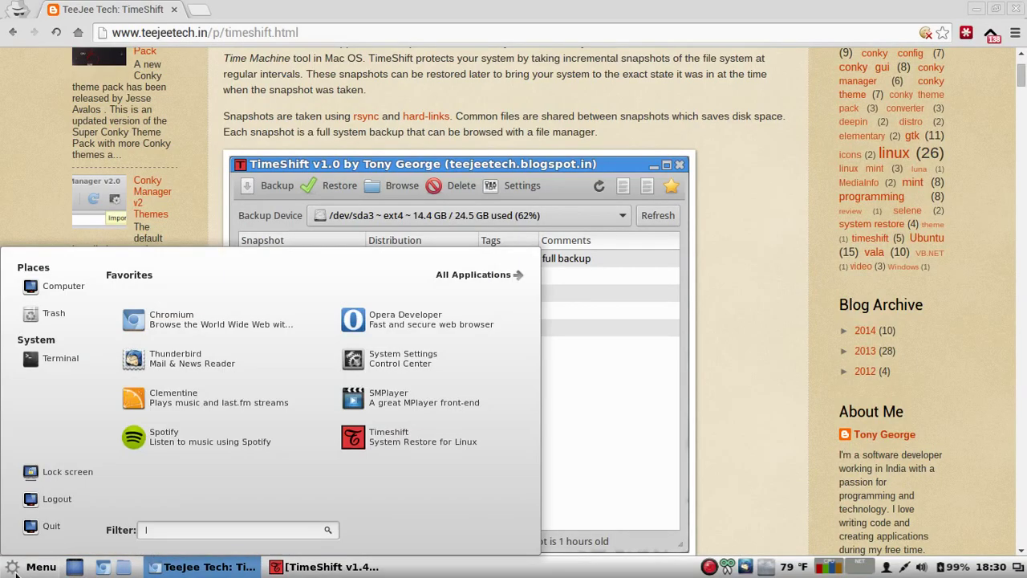
pyautogui.click(15, 568)
pyautogui.click(325, 567)
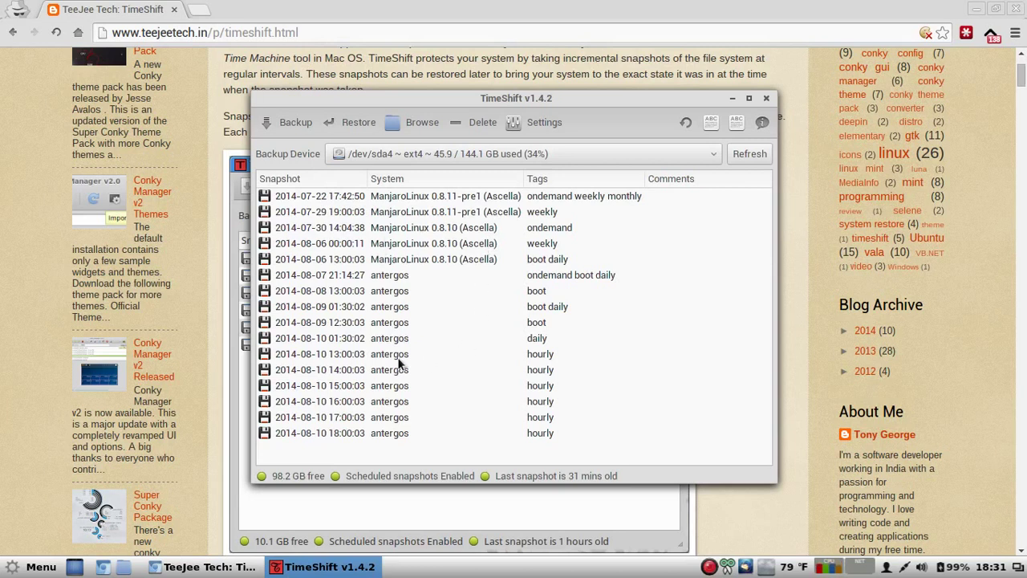
pyautogui.click(380, 406)
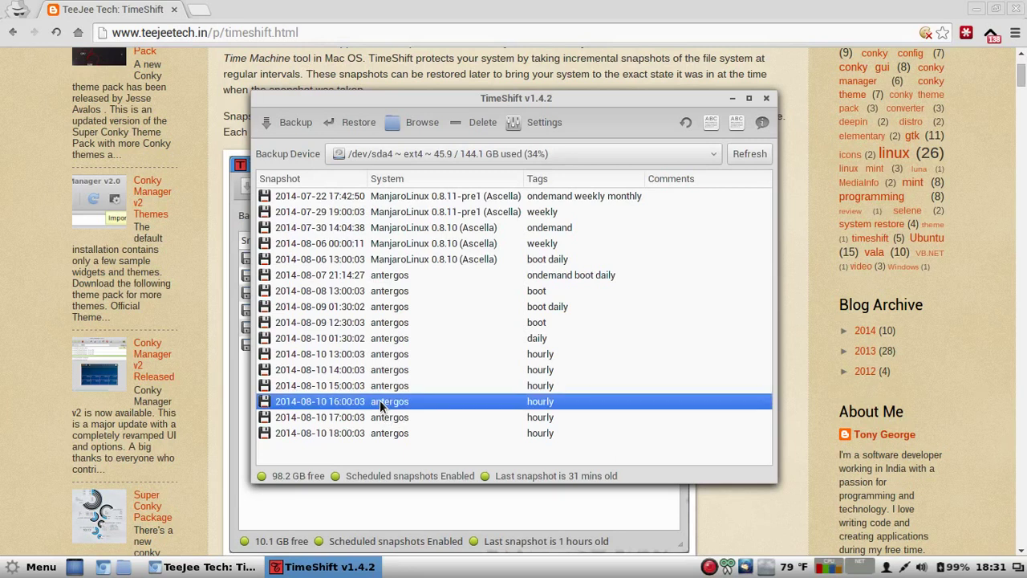
pyautogui.click(400, 340)
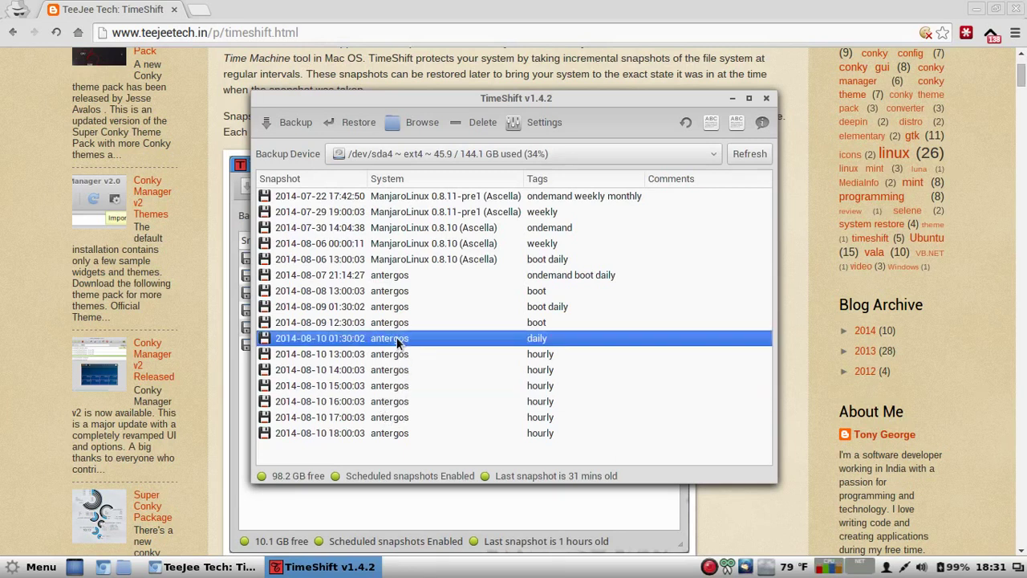
pyautogui.click(399, 324)
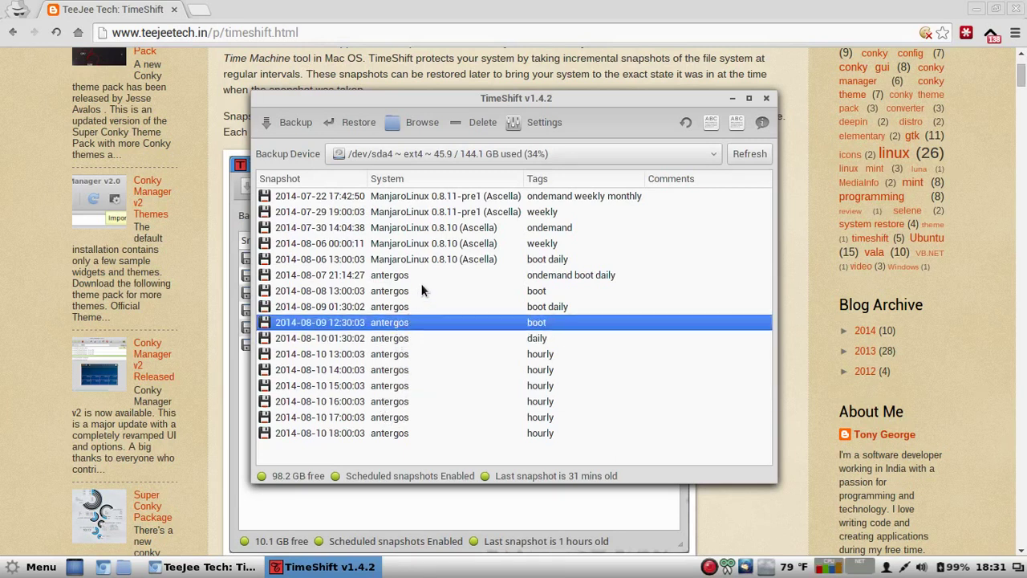
pyautogui.click(320, 198)
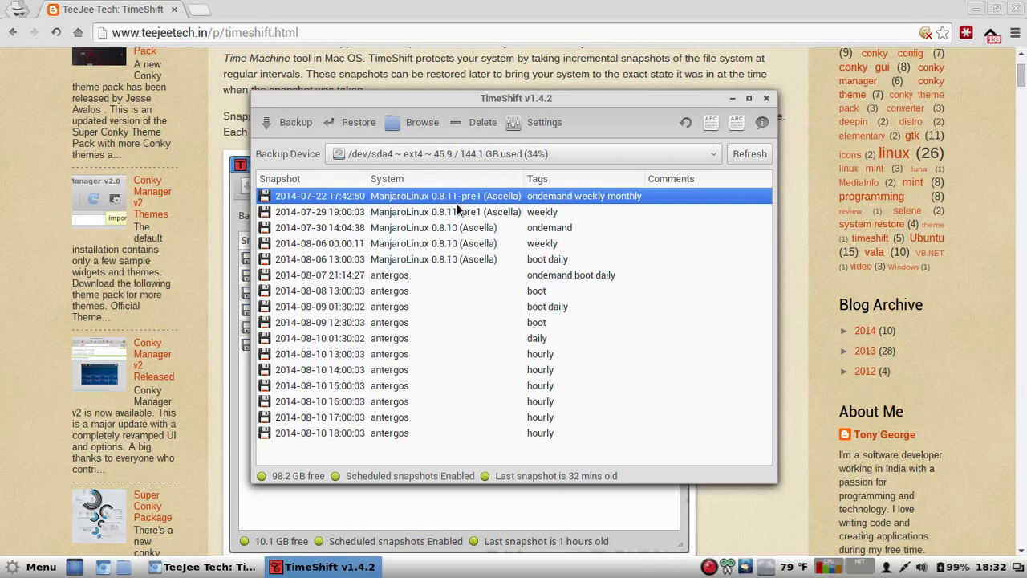
# Review TimeShift's schedule, auto-remove limits and advanced file patterns in the settings, and close them without saving.
pyautogui.click(539, 128)
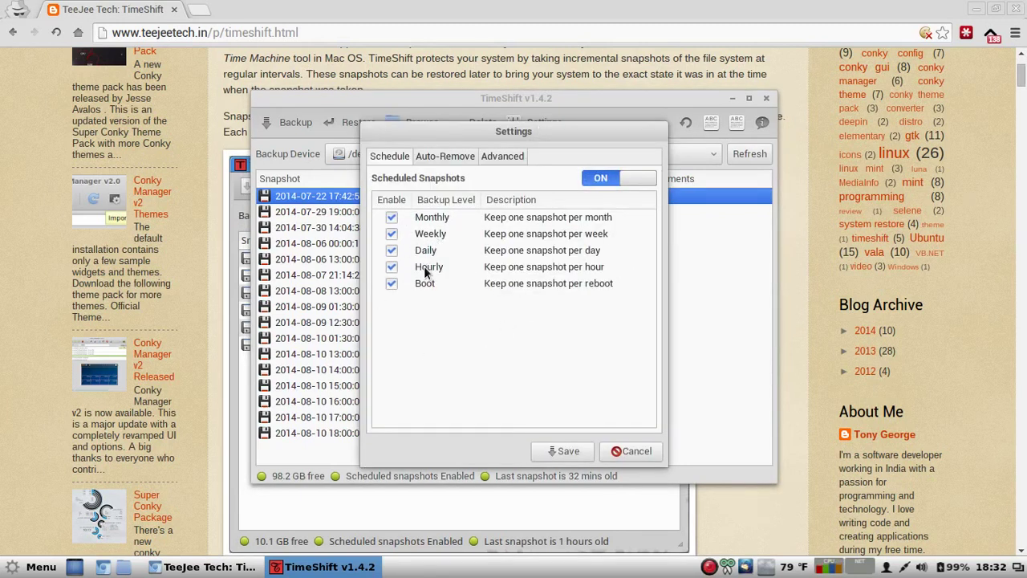
pyautogui.click(435, 153)
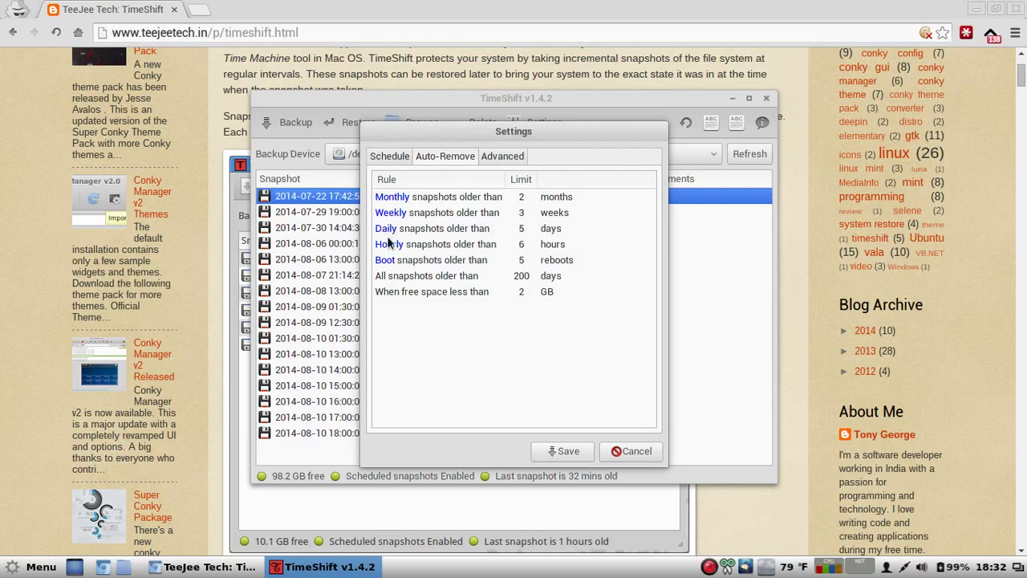
pyautogui.click(538, 228)
pyautogui.click(521, 228)
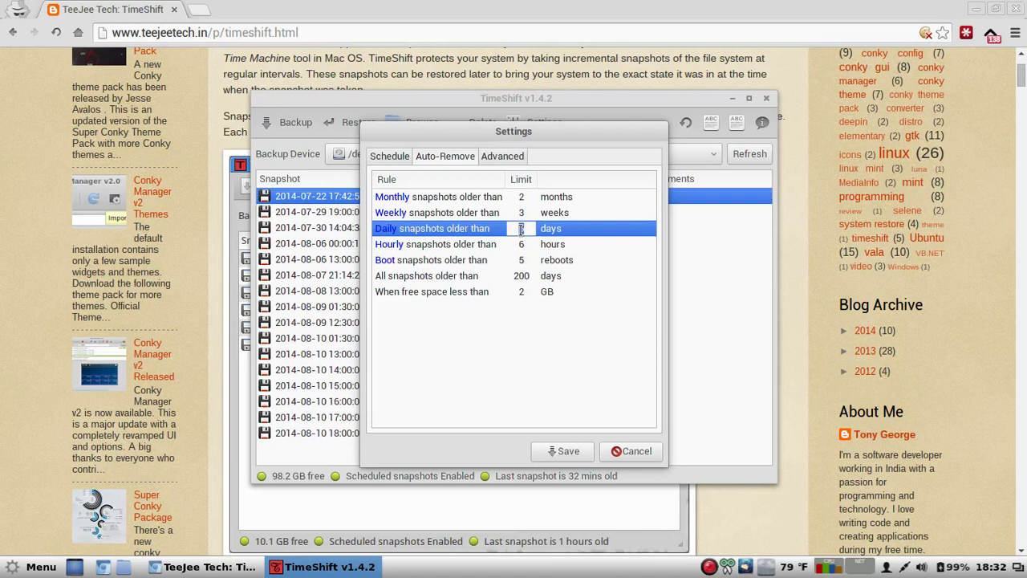
pyautogui.click(401, 232)
pyautogui.click(504, 156)
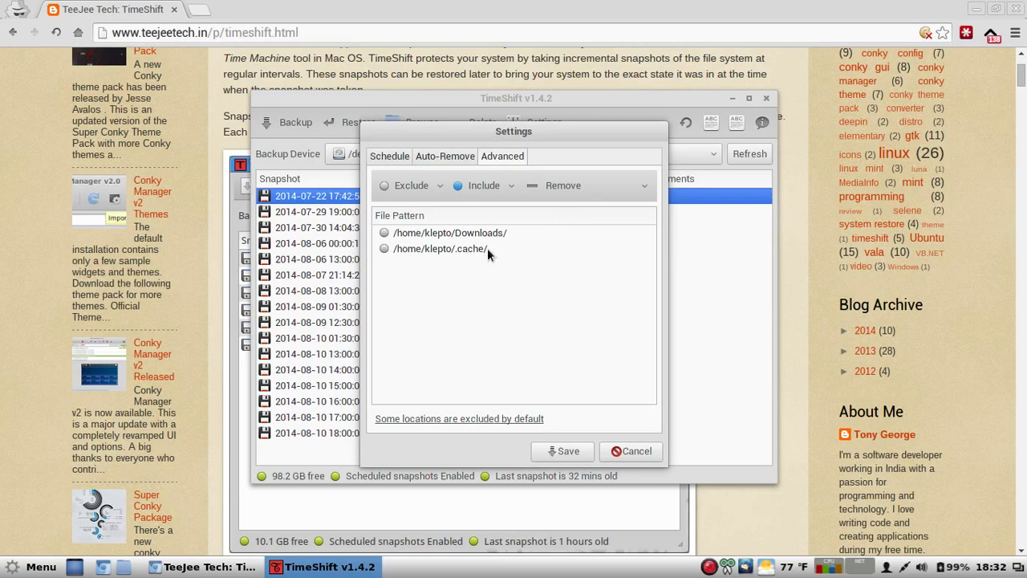
pyautogui.click(646, 452)
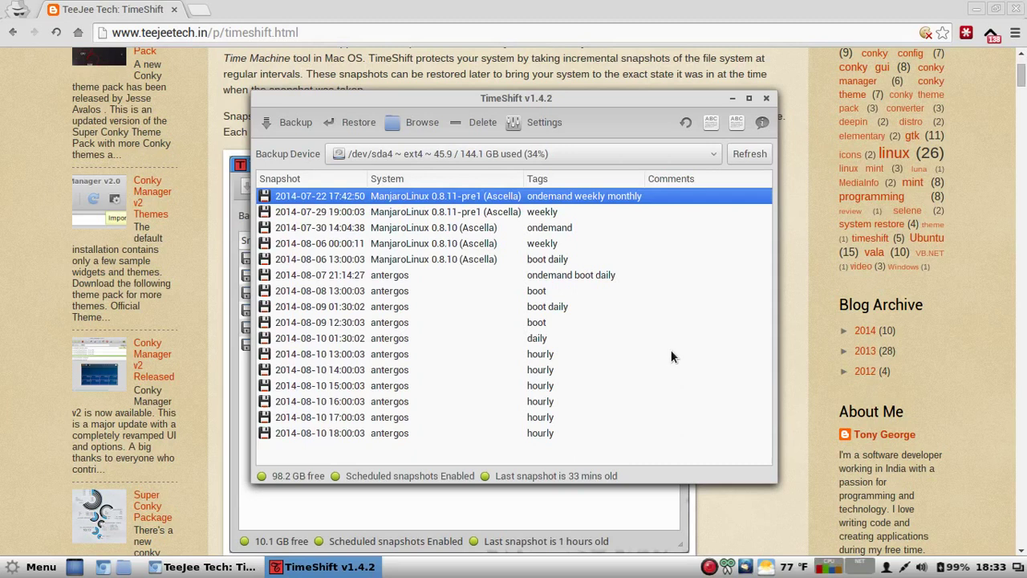
# Return to the TimeShift web page in the browser and read through its features, installation and un-install instructions.
pyautogui.click(484, 74)
pyautogui.scroll(5, 815, 354)
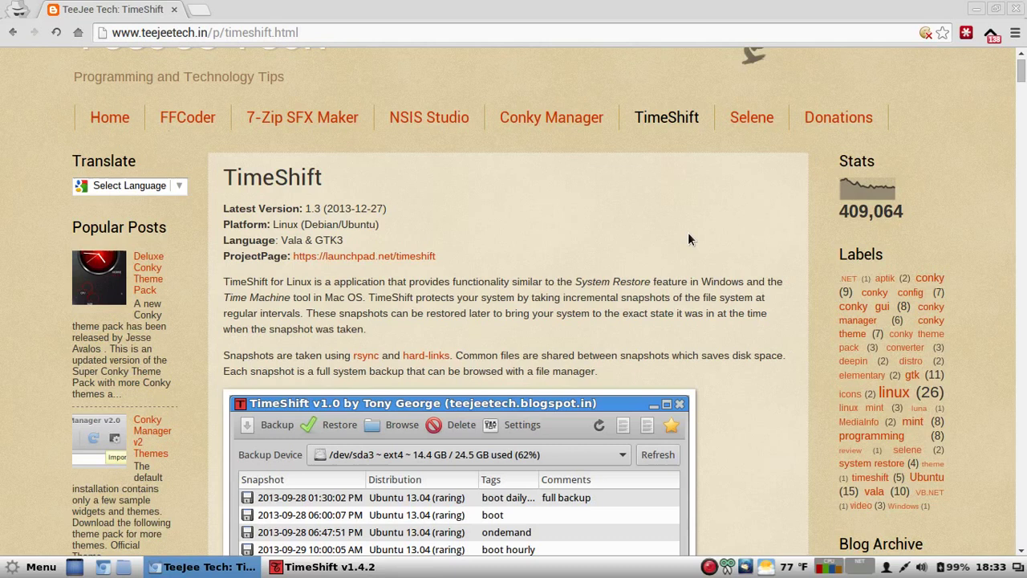
pyautogui.scroll(-4, 678, 269)
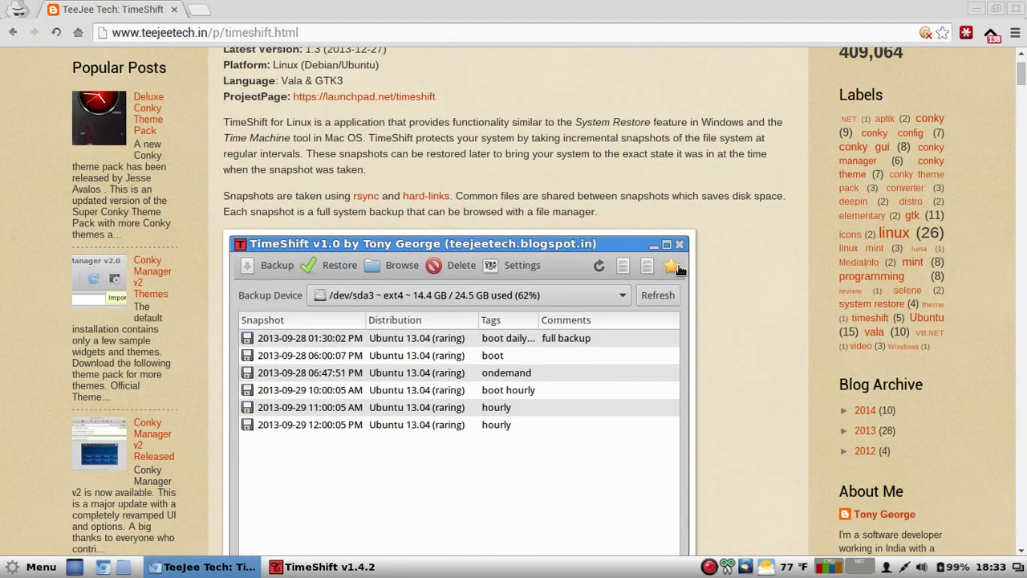
pyautogui.scroll(-15, 678, 269)
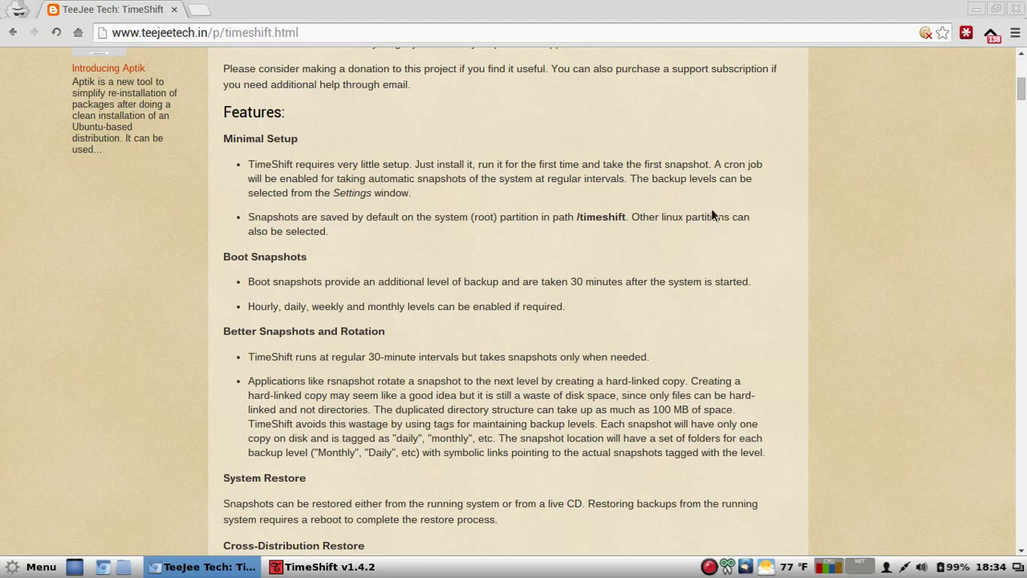
pyautogui.scroll(-3, 710, 235)
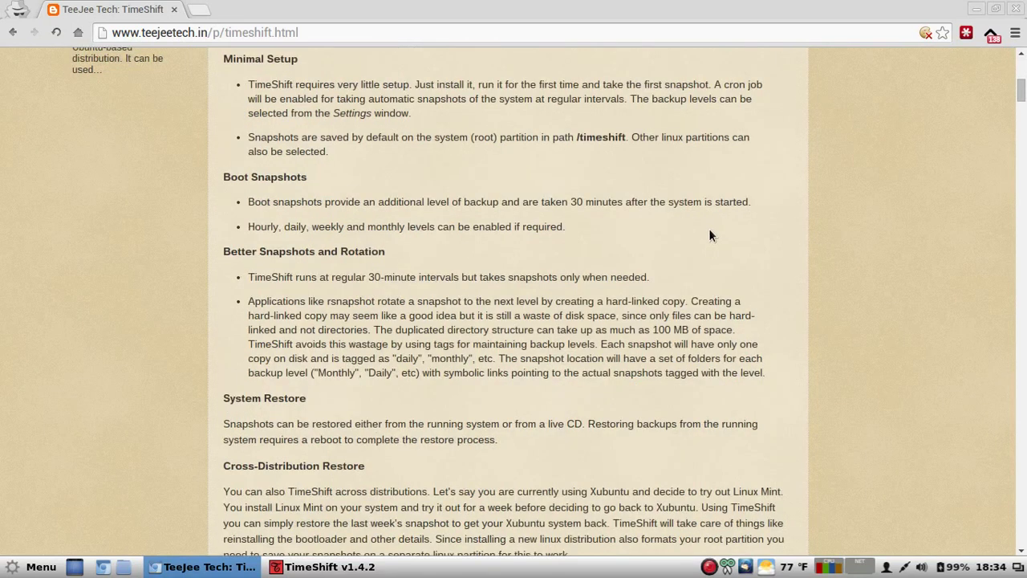
pyautogui.scroll(-3, 477, 248)
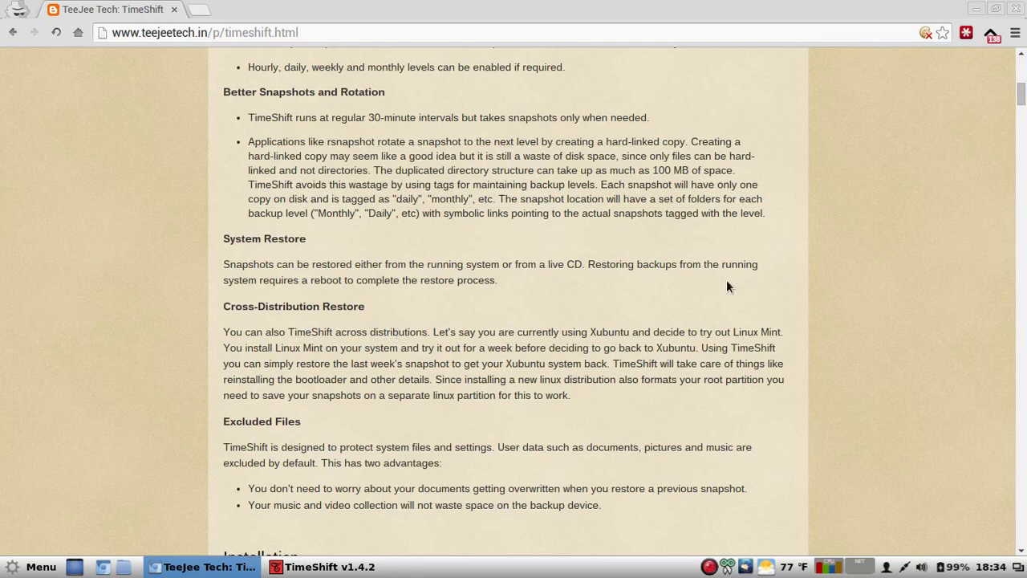
pyautogui.scroll(-6, 628, 267)
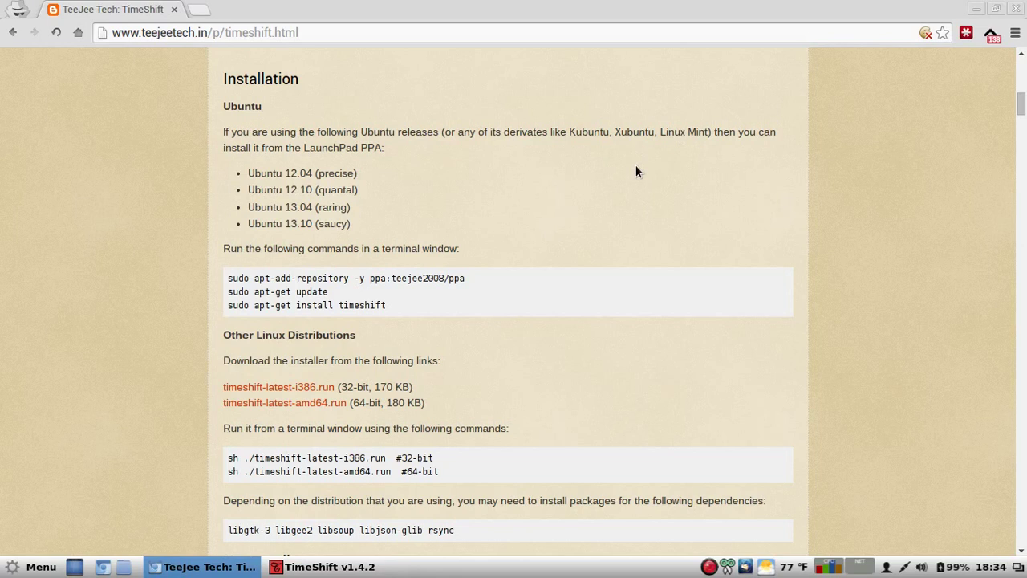
pyautogui.scroll(-3, 572, 156)
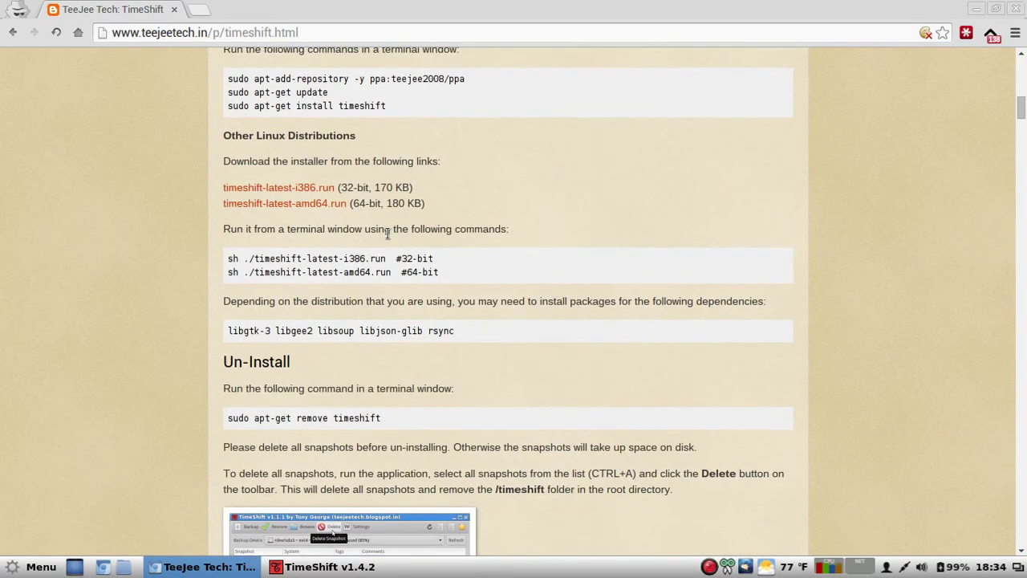
pyautogui.scroll(-2, 819, 193)
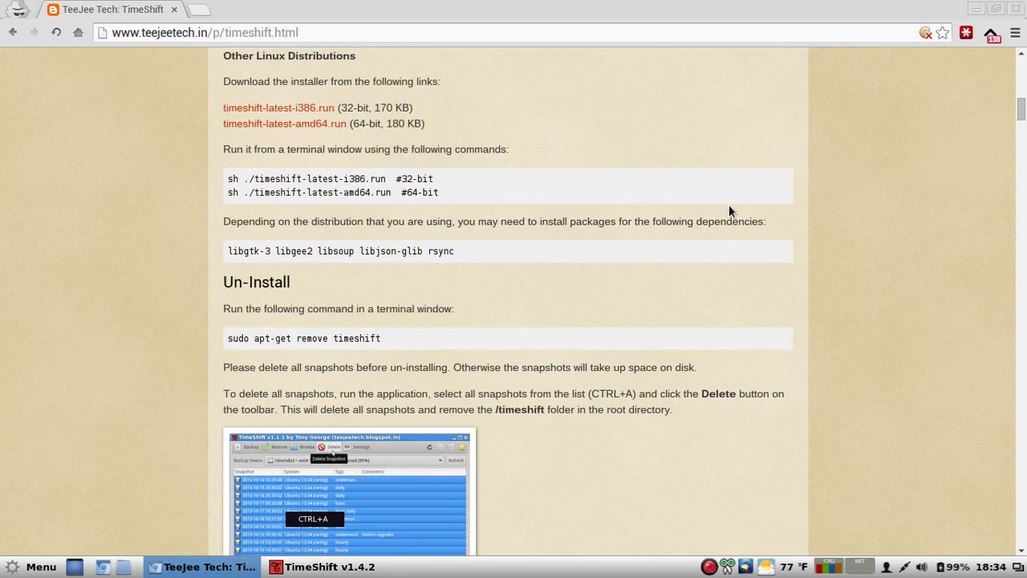